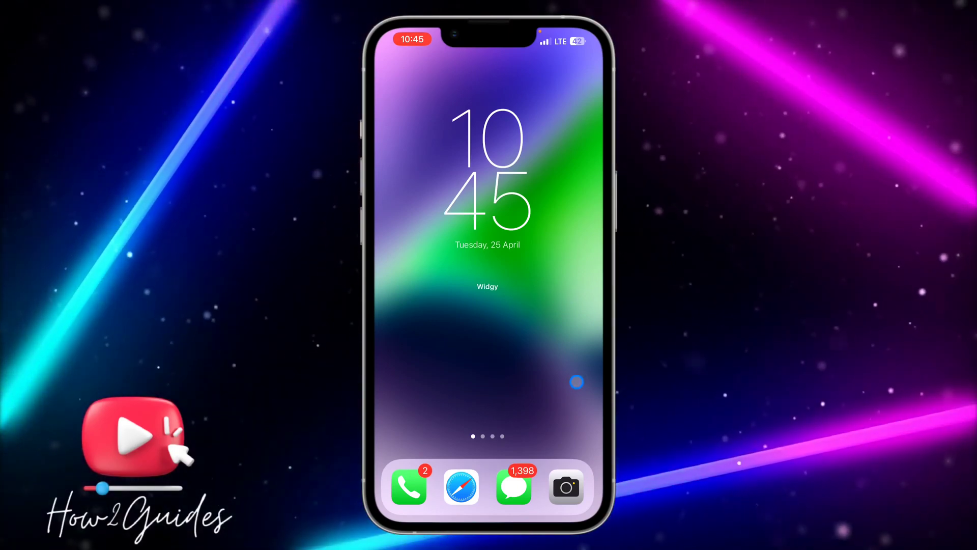
# Swipe to the app page, launch Settings, and open the saved Passwords list.
pyautogui.moveTo(577, 381); pyautogui.dragTo(466, 343)
pyautogui.click(513, 146)
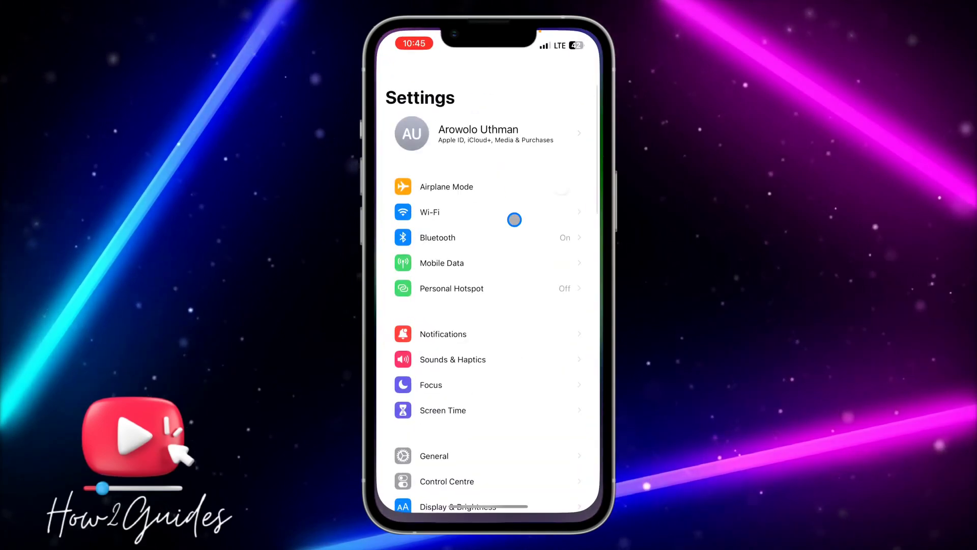
pyautogui.scroll(-5, 504, 244)
pyautogui.scroll(-4, 503, 244)
pyautogui.scroll(-3, 501, 243)
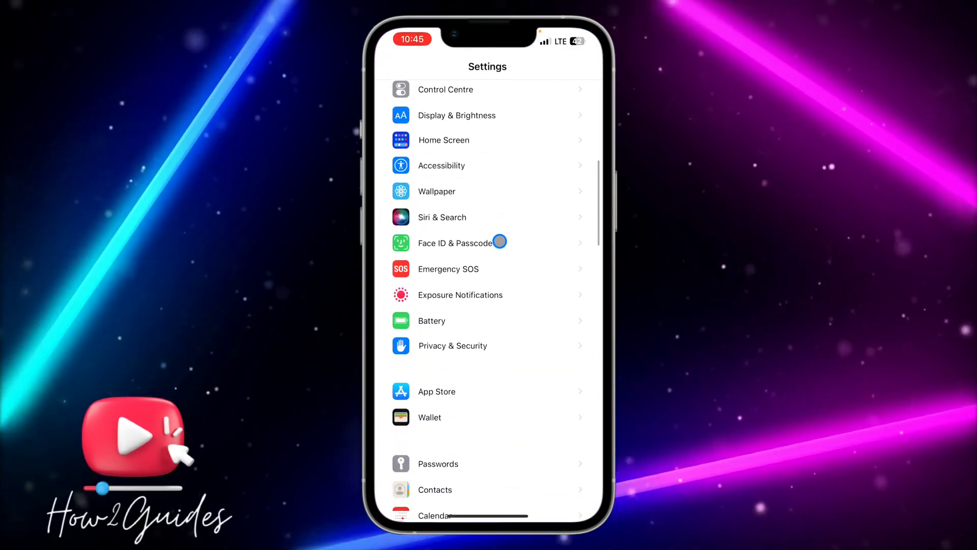
pyautogui.scroll(-5, 481, 290)
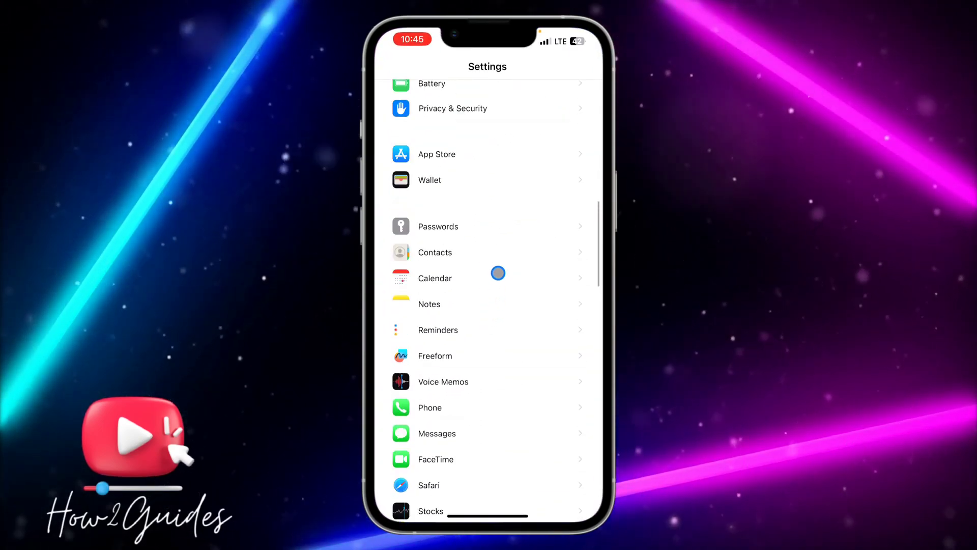
pyautogui.click(474, 229)
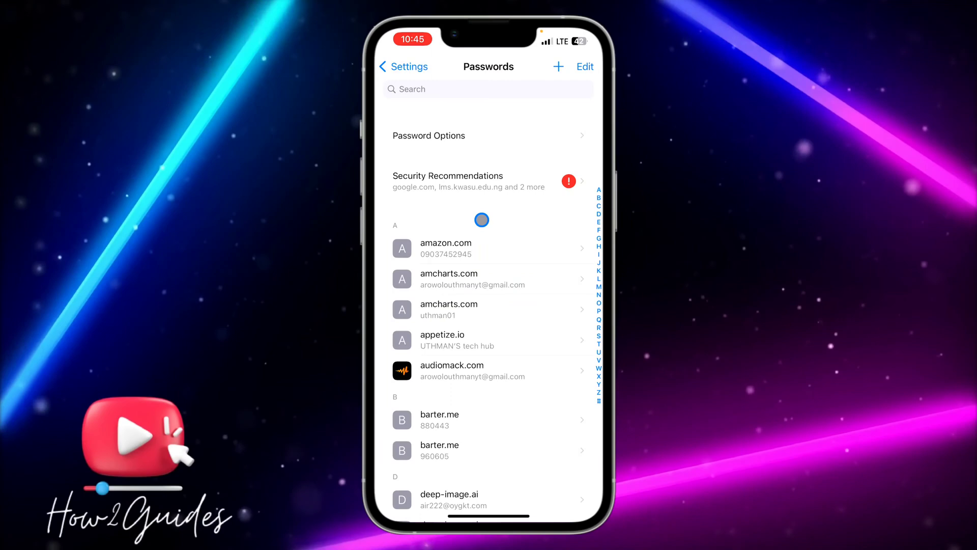
pyautogui.click(469, 90)
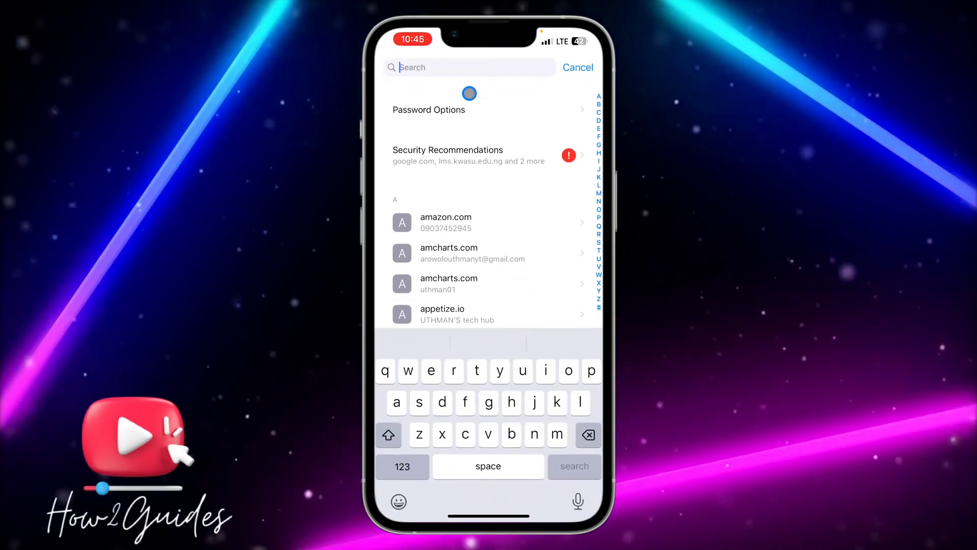
pyautogui.write('messe')
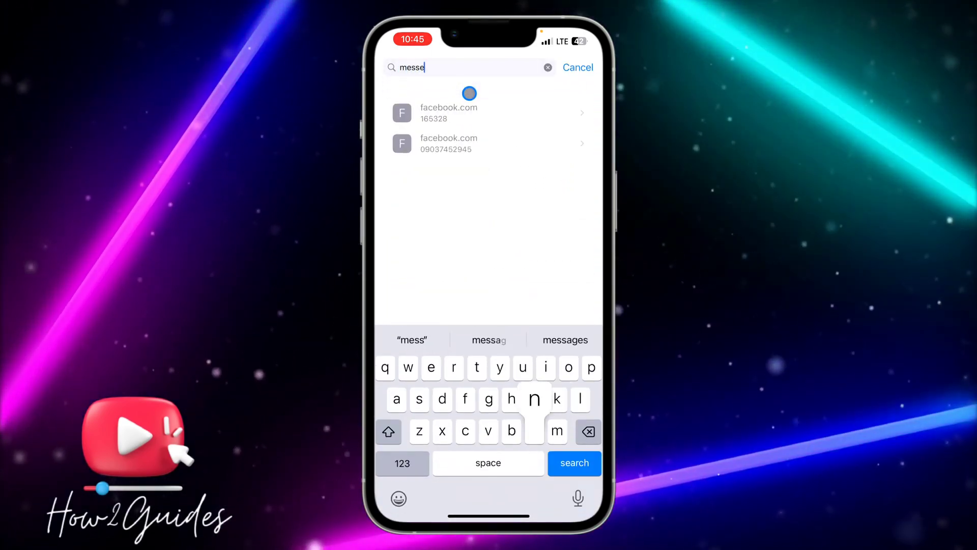
pyautogui.write('nger')
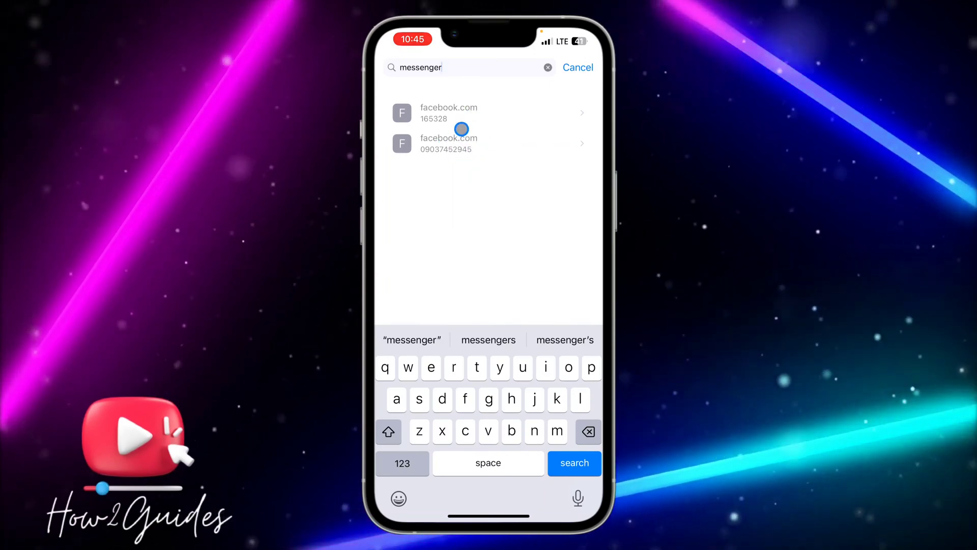
pyautogui.click(462, 137)
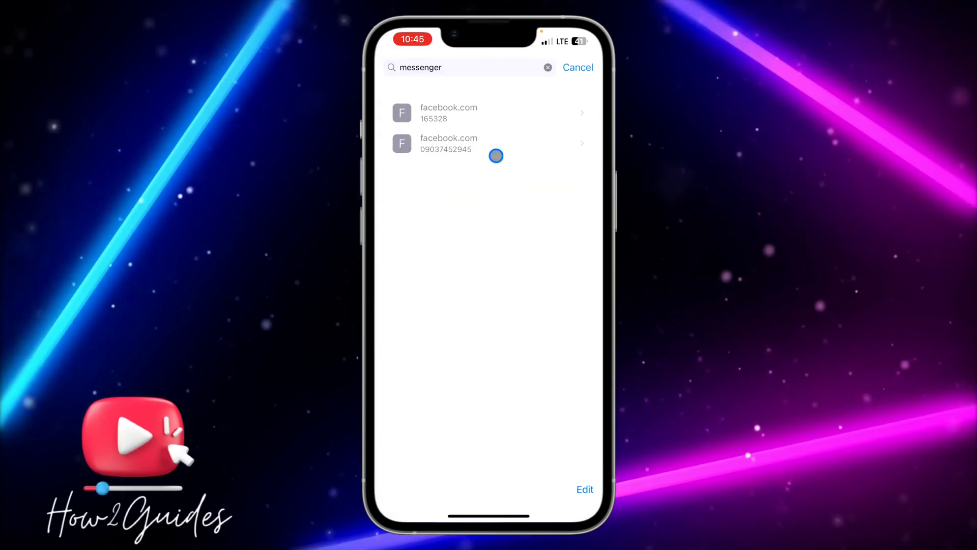
# Clear the password search, open an empty Add Password form, then return to the Home Screen.
pyautogui.click(580, 67)
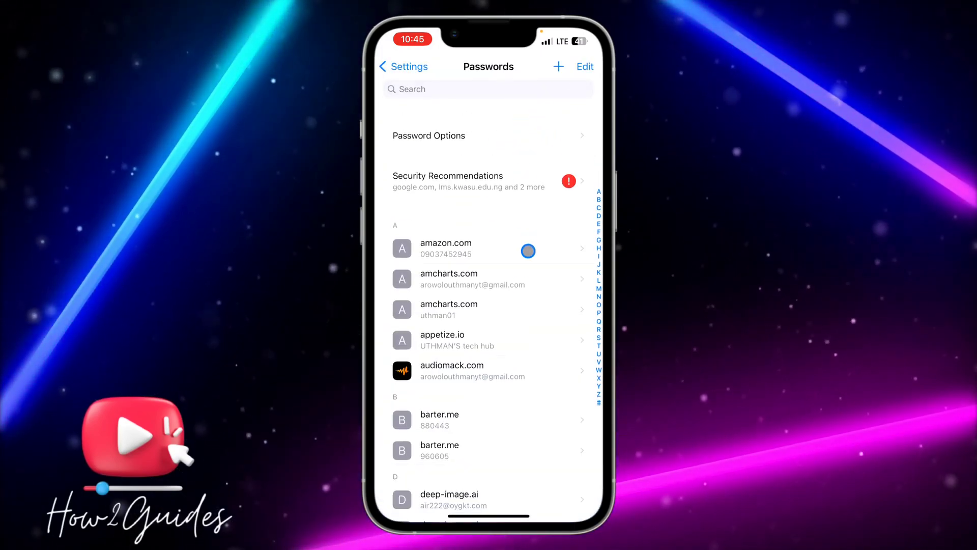
pyautogui.click(557, 64)
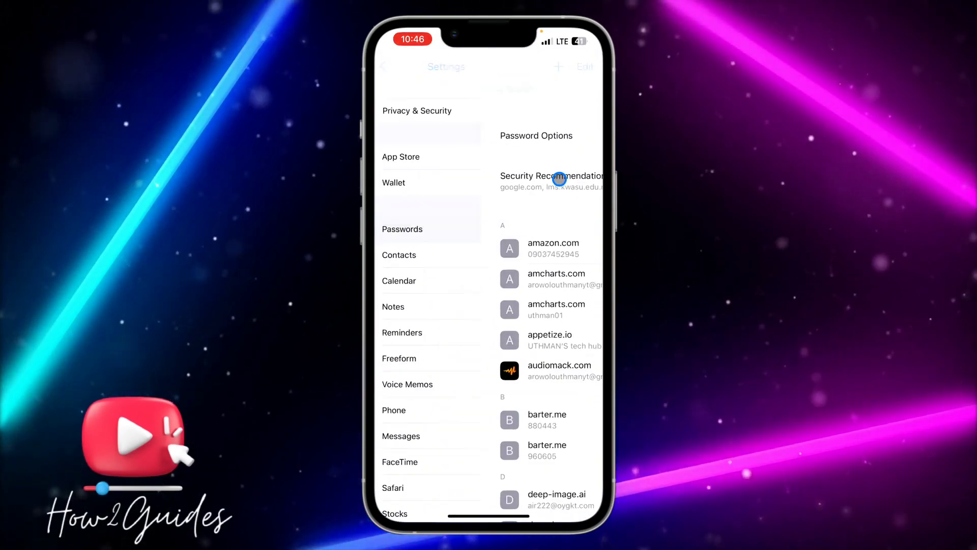
pyautogui.scroll(10, 489, 306)
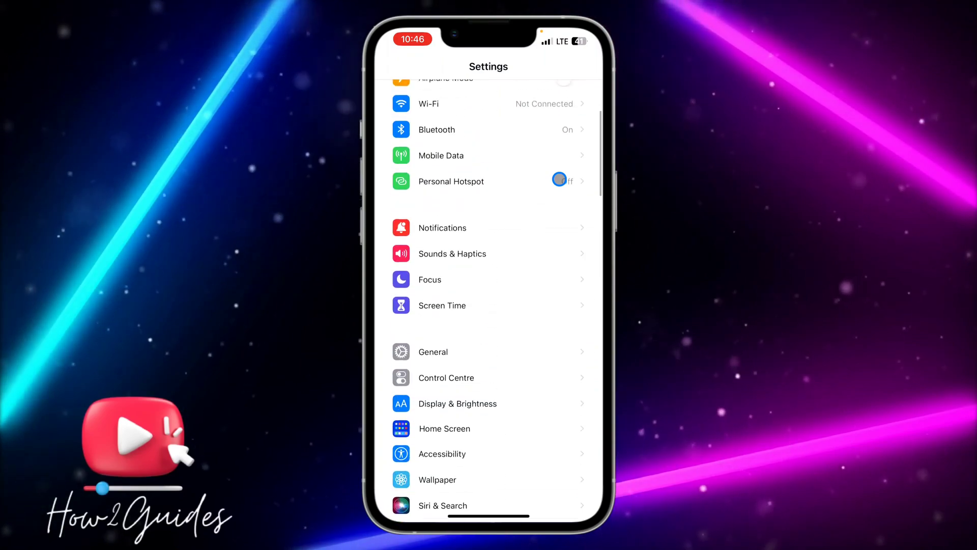
pyautogui.moveTo(488, 516); pyautogui.dragTo(489, 343)
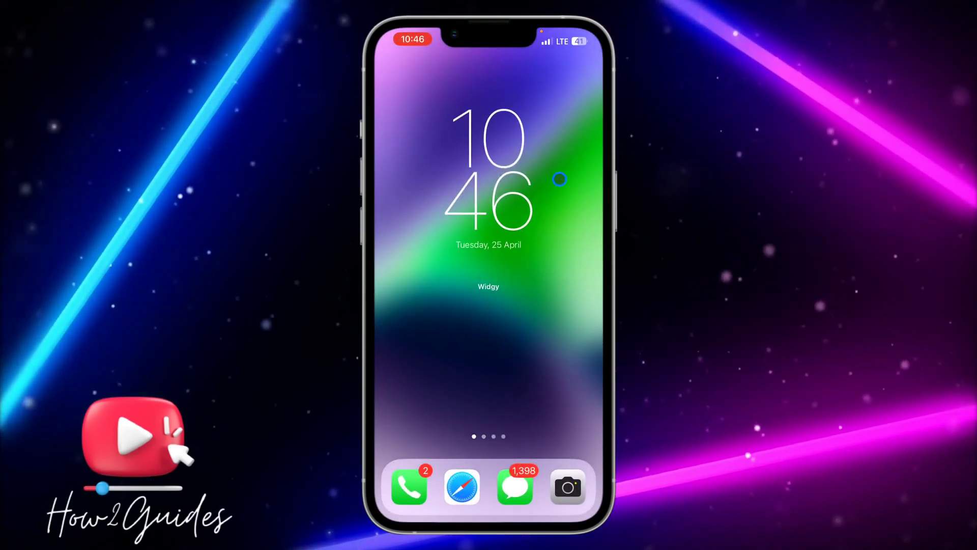